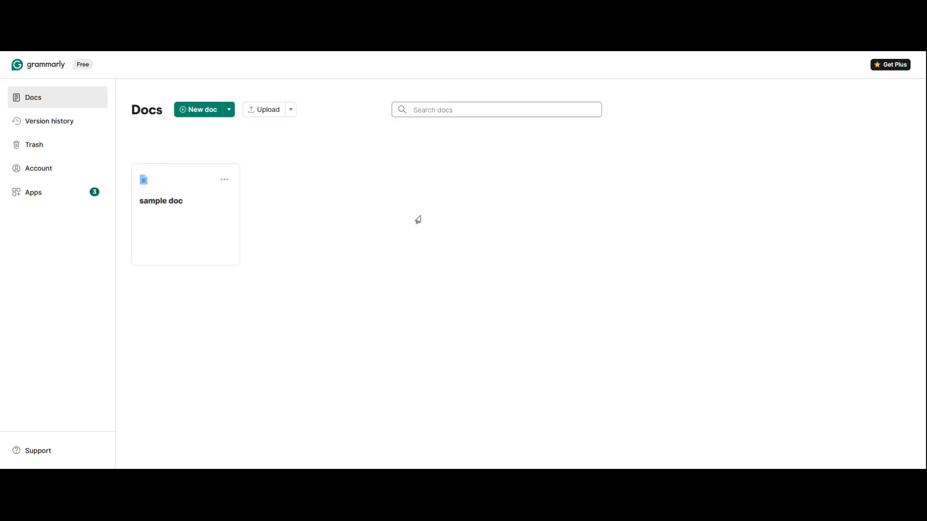
Open the sample doc and ask the AI chat to "rewrite it for a knowledgeable audience and professional domain.".
click(183, 231)
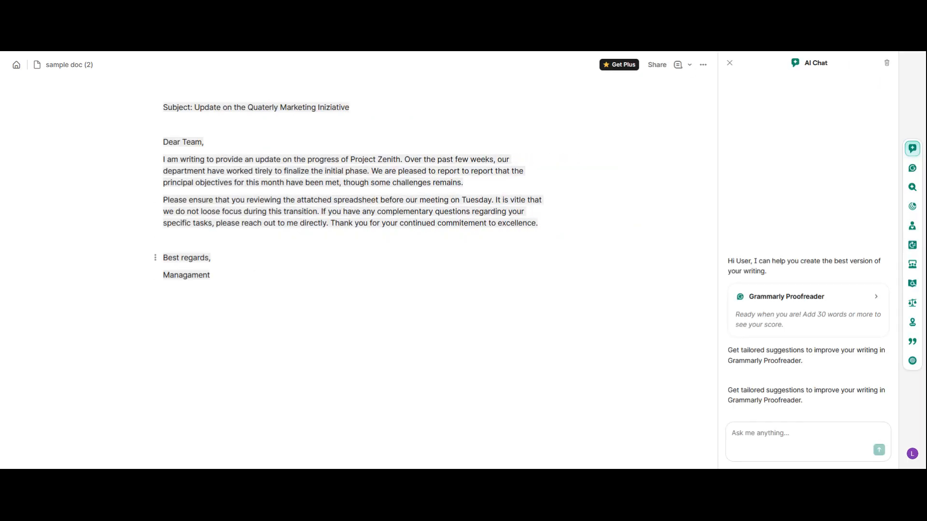
click(796, 434)
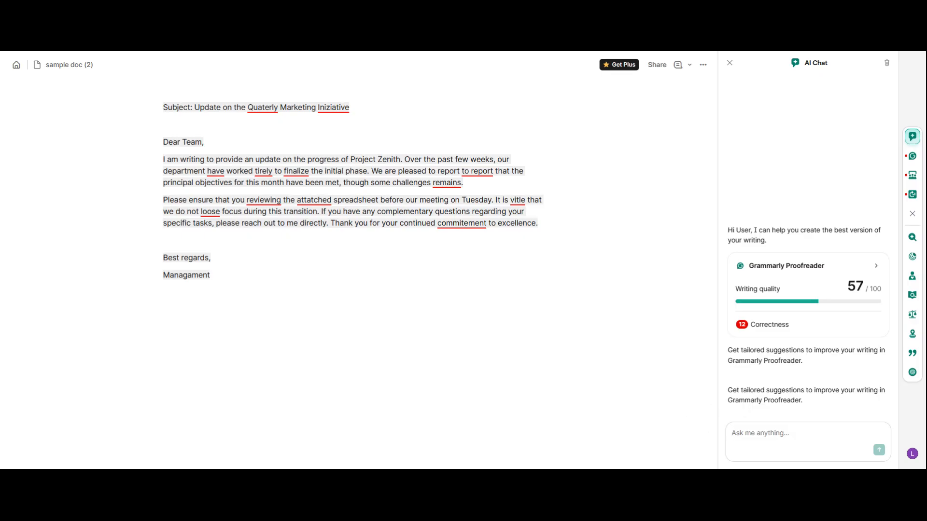
text(knowledgeable audience, pr)
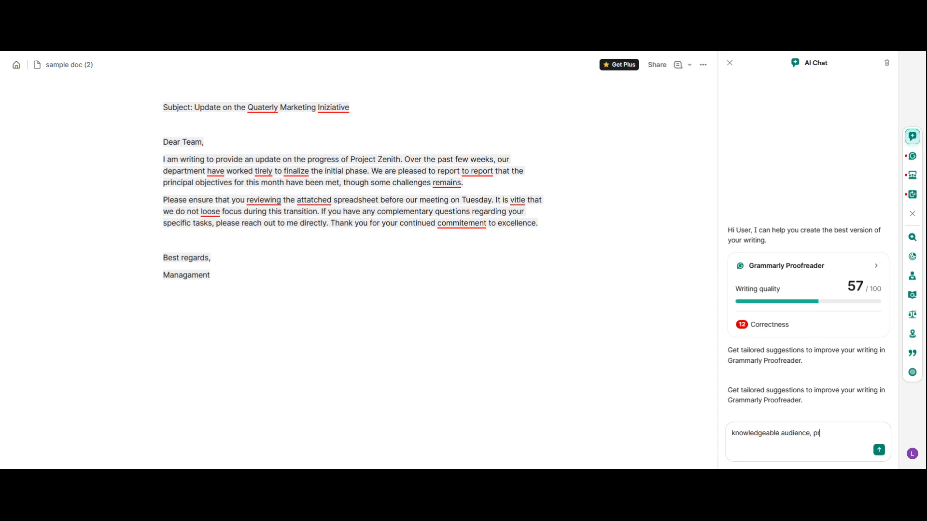
text(ofessional domani)
key(BackSpace)
key(BackSpace)
text(inrewr)
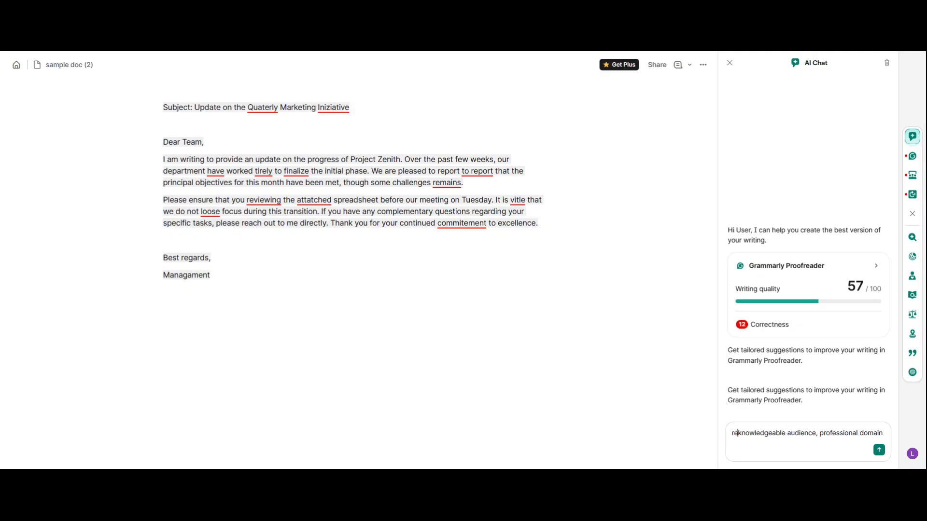
text(ite it )
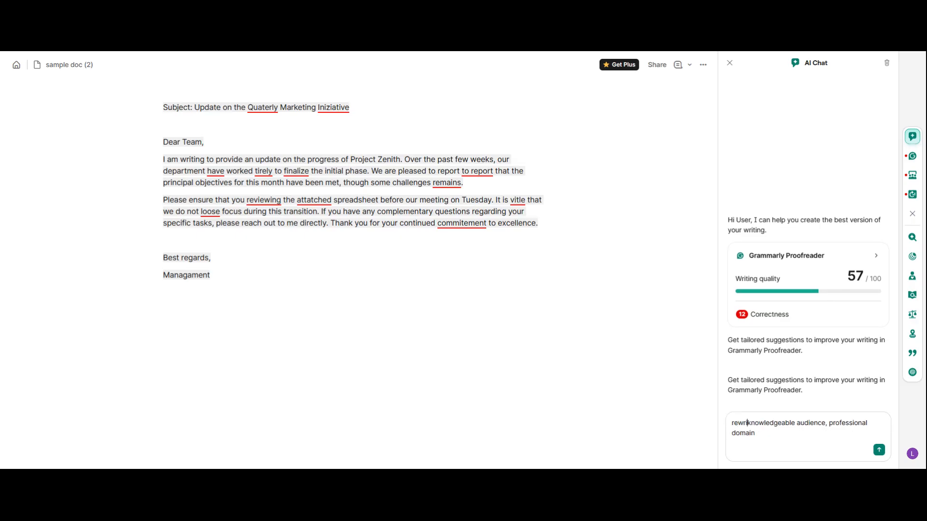
text(for a)
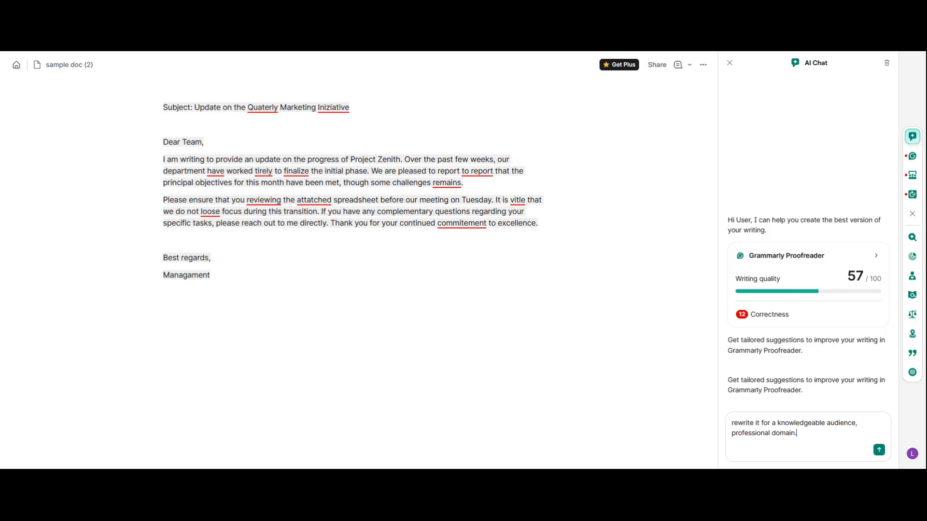
click(859, 424)
key(BackSpace)
text(and)
click(878, 450)
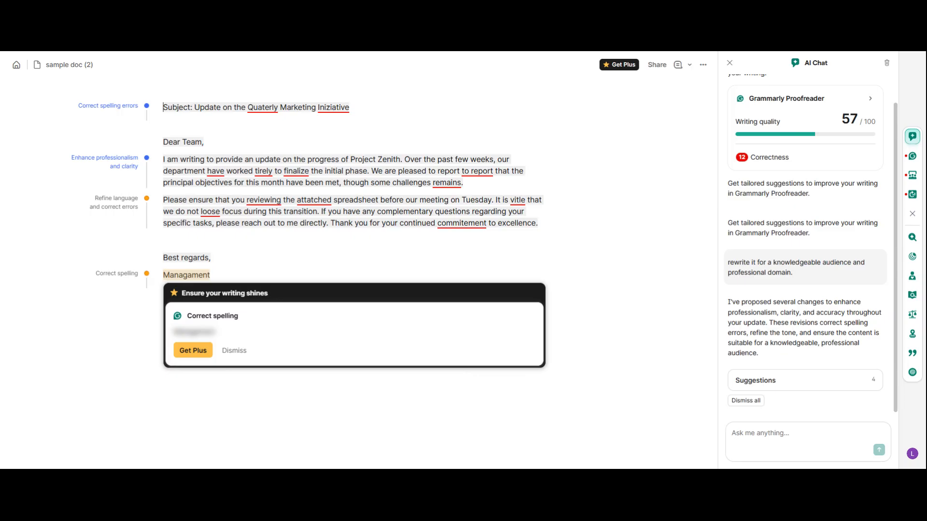
Accept the suggested spellings "Initiative" and "Quarterly" in the letter's subject line.
click(211, 258)
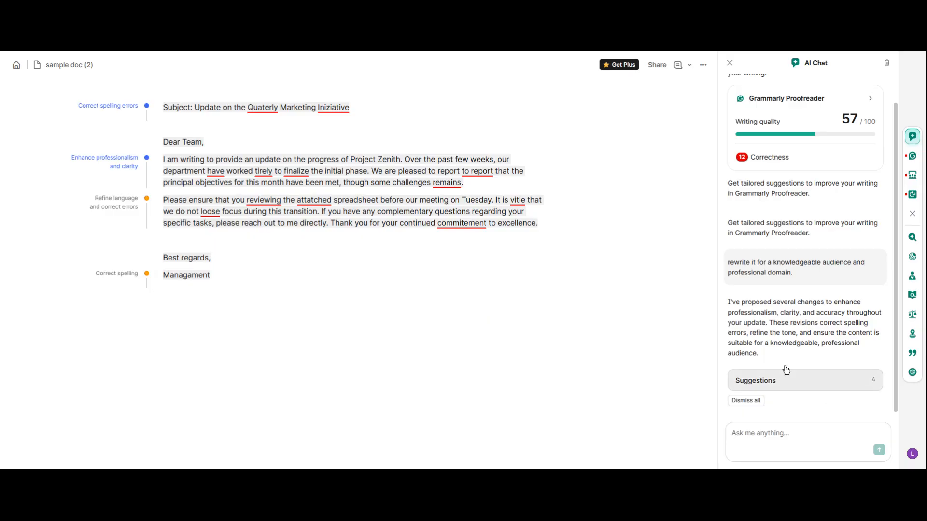
click(333, 107)
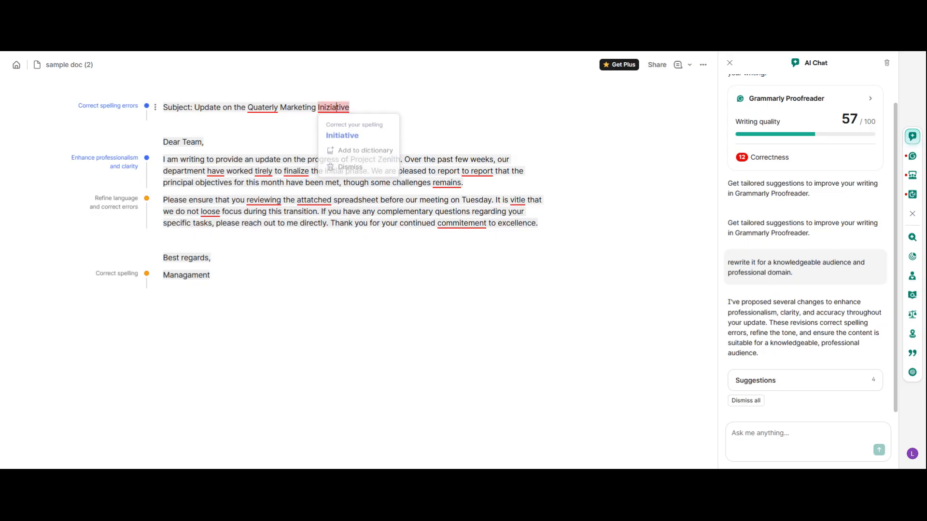
click(342, 134)
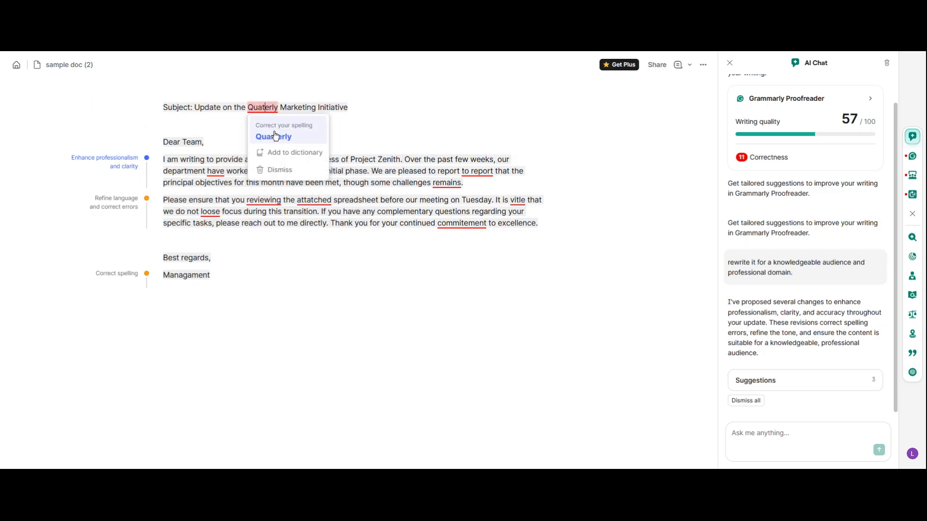
click(273, 133)
Accept the corrections "has" and "finalise" in the first body paragraph and "review" in the second.
click(215, 171)
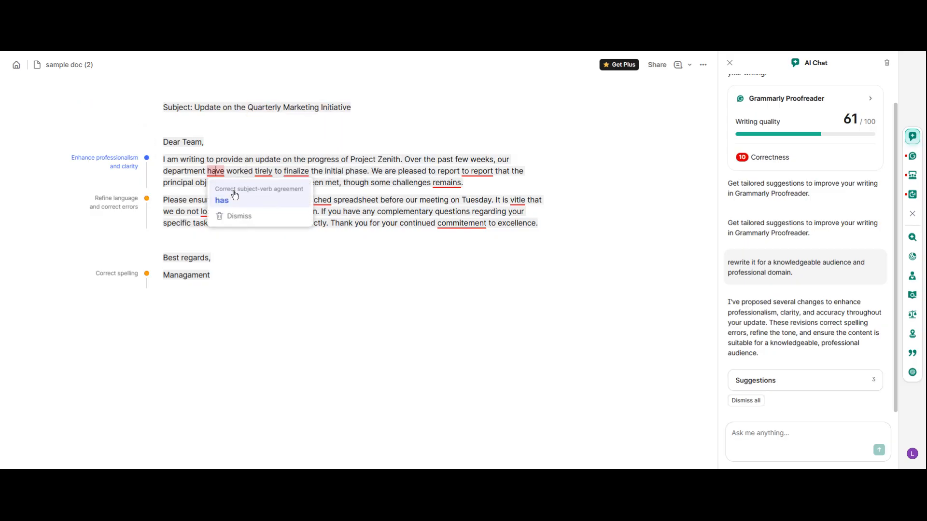
click(232, 196)
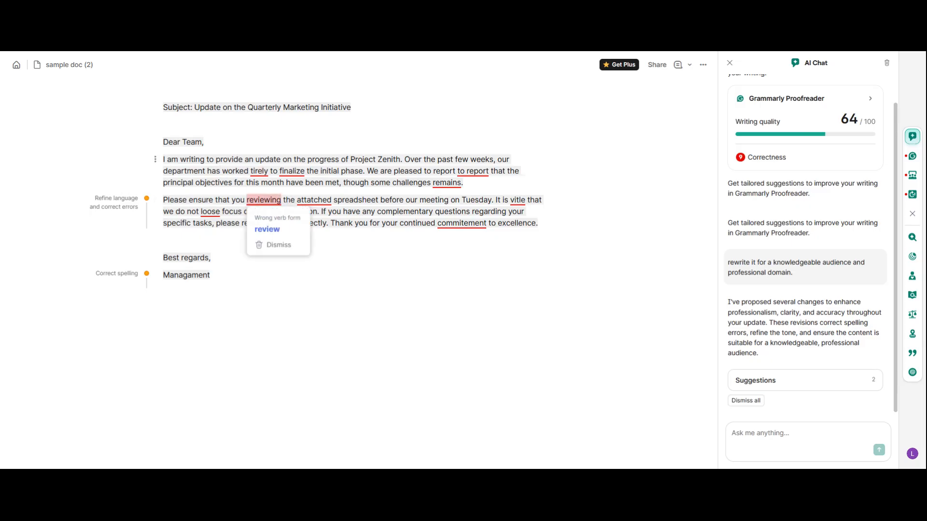
mouse_move(268, 201)
click(267, 230)
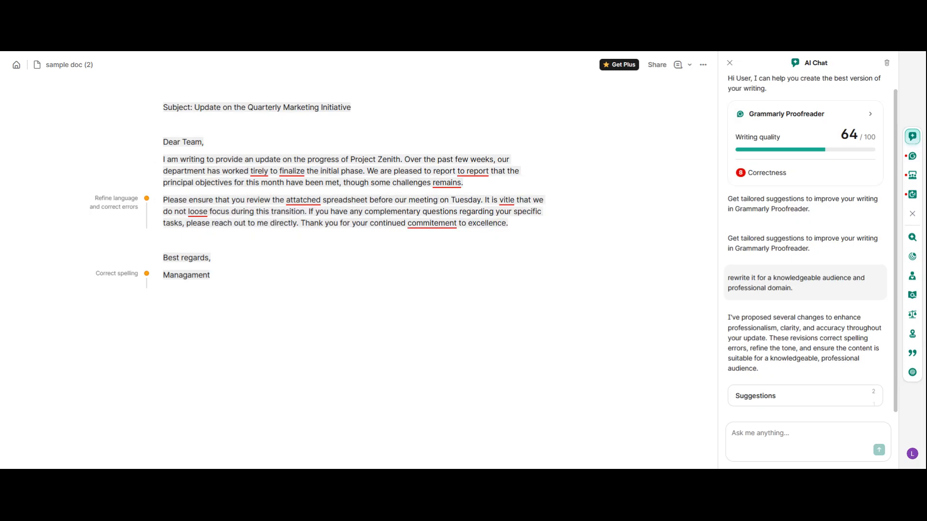
mouse_move(292, 172)
click(302, 200)
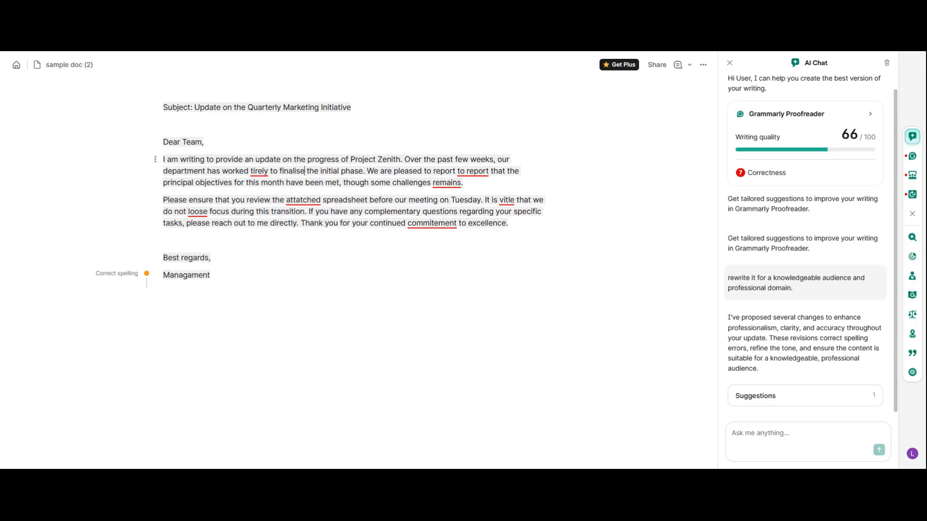
Accept "tirelessly" and "remain" in the first body paragraph and remove its redundant "to report".
mouse_move(258, 172)
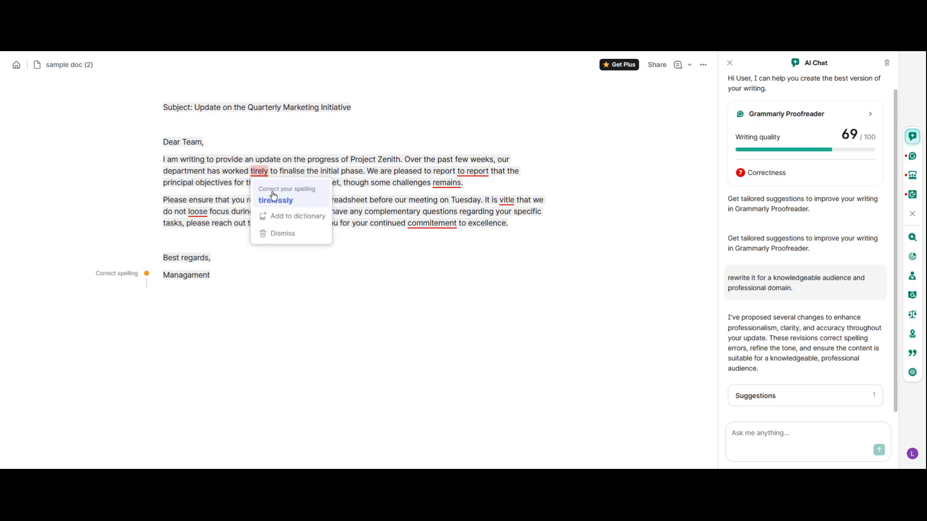
click(273, 199)
mouse_move(487, 172)
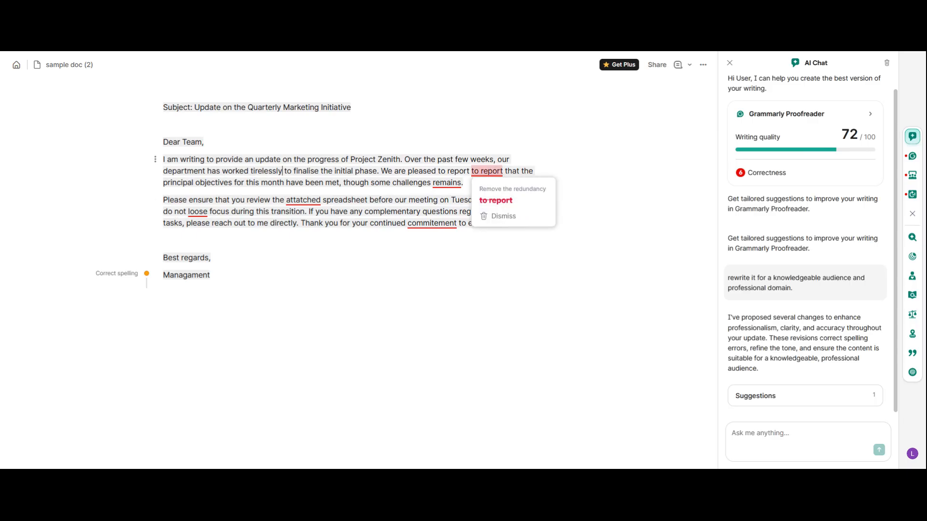
click(484, 200)
mouse_move(415, 182)
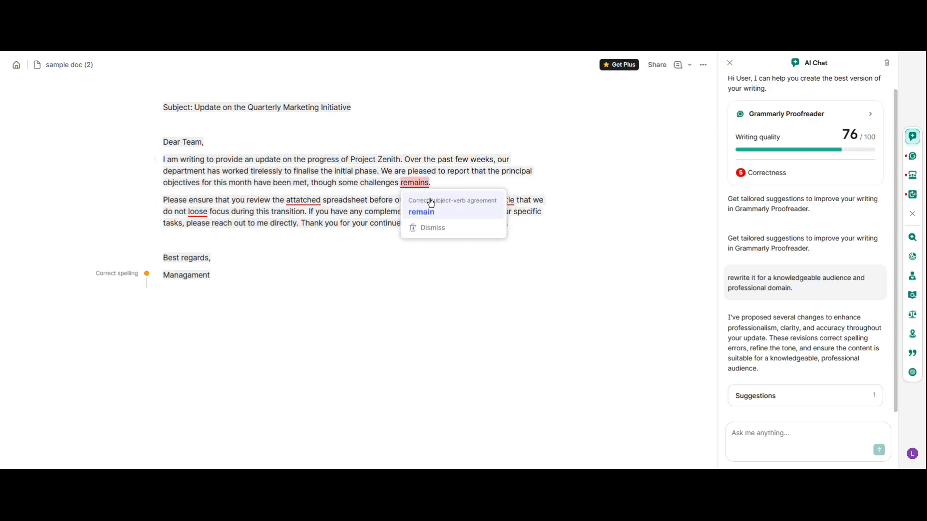
click(424, 209)
Accept the word corrections "attached", "vital", "commitment" and "lose" in the second body paragraph.
mouse_move(304, 200)
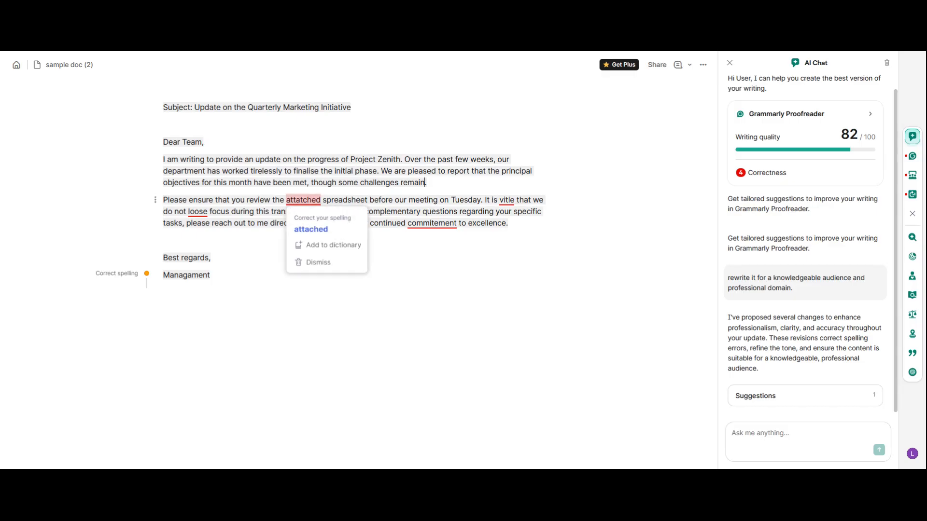
click(309, 227)
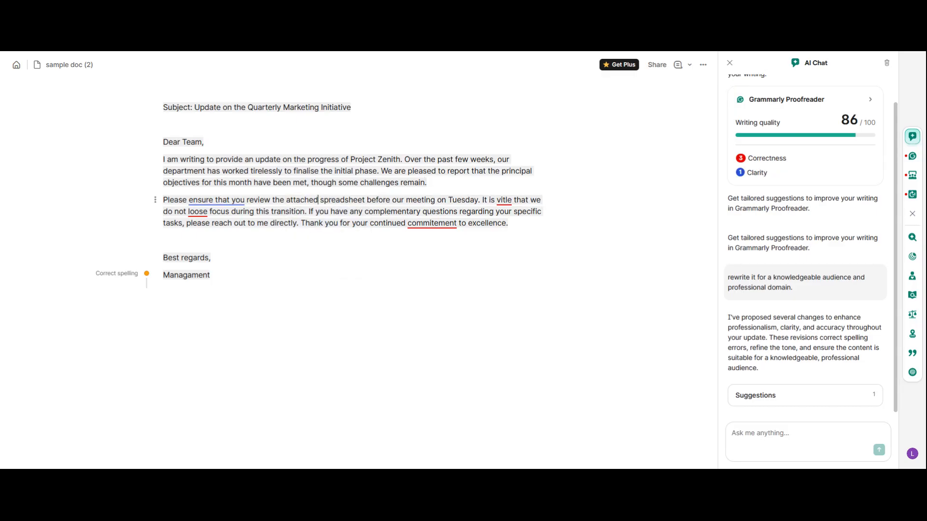
mouse_move(504, 200)
click(512, 228)
mouse_move(432, 223)
click(451, 251)
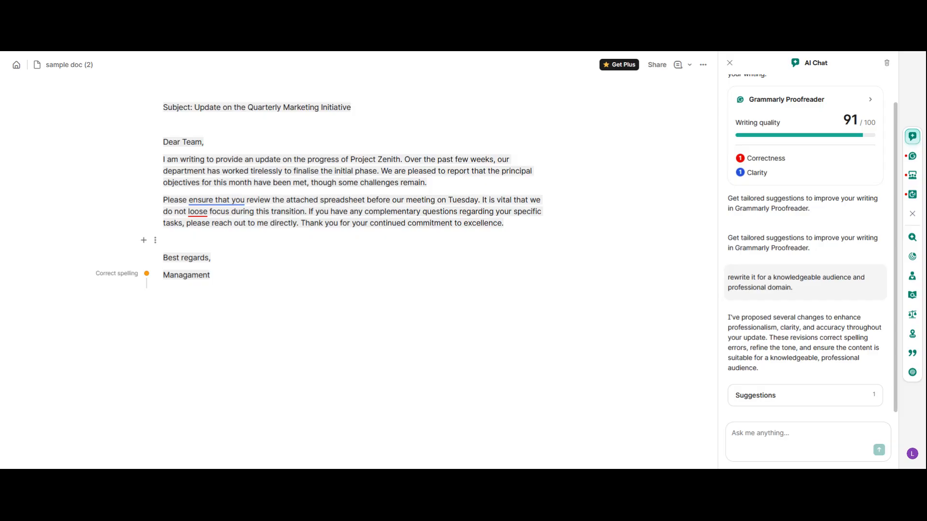
click(197, 211)
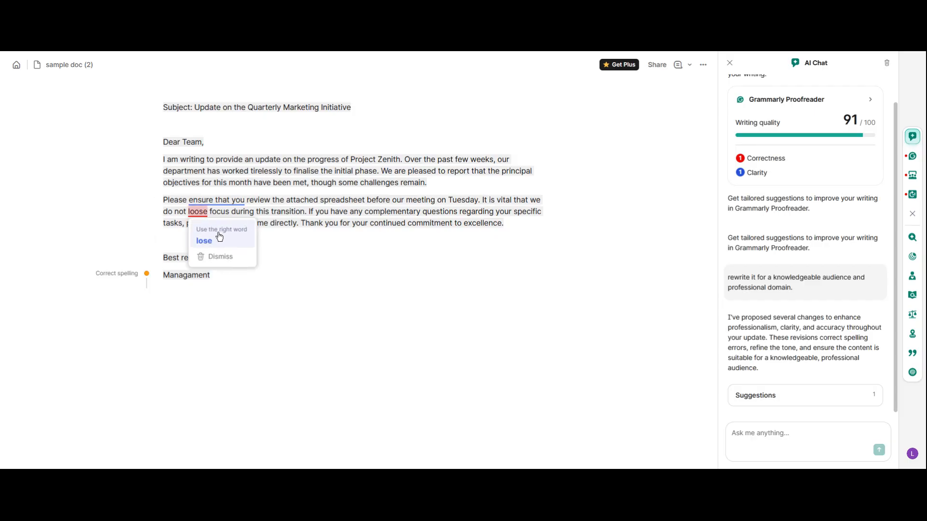
click(218, 238)
Delete the words "ensure that you" from the opening sentence of the second body paragraph.
click(217, 200)
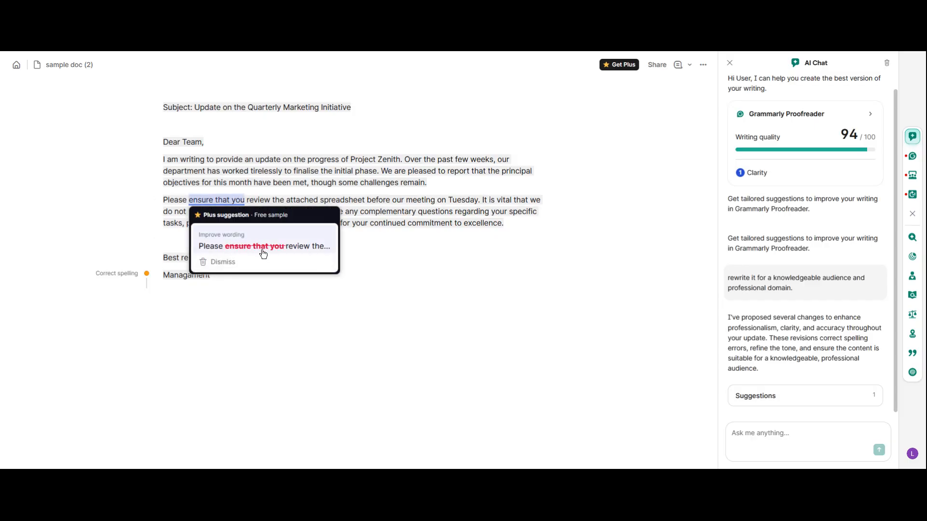
click(270, 310)
drag(245, 200, 189, 200)
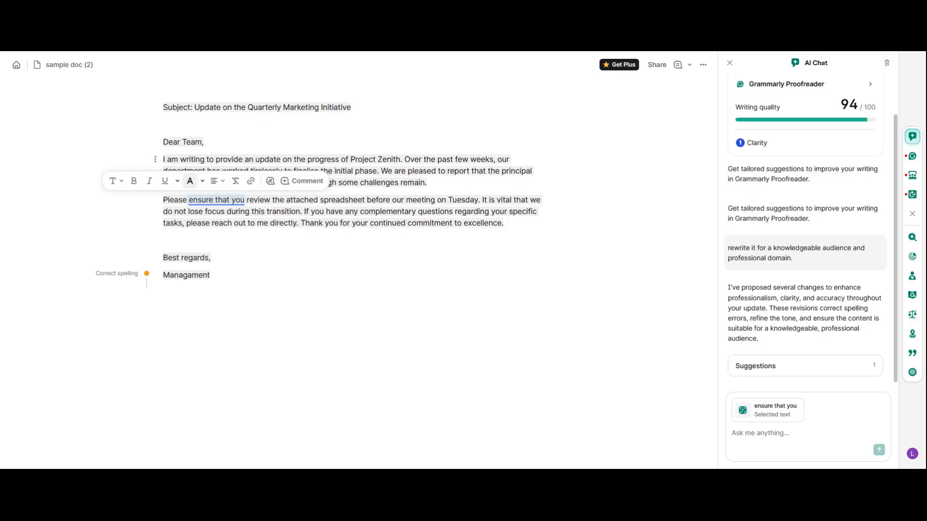
key(BackSpace)
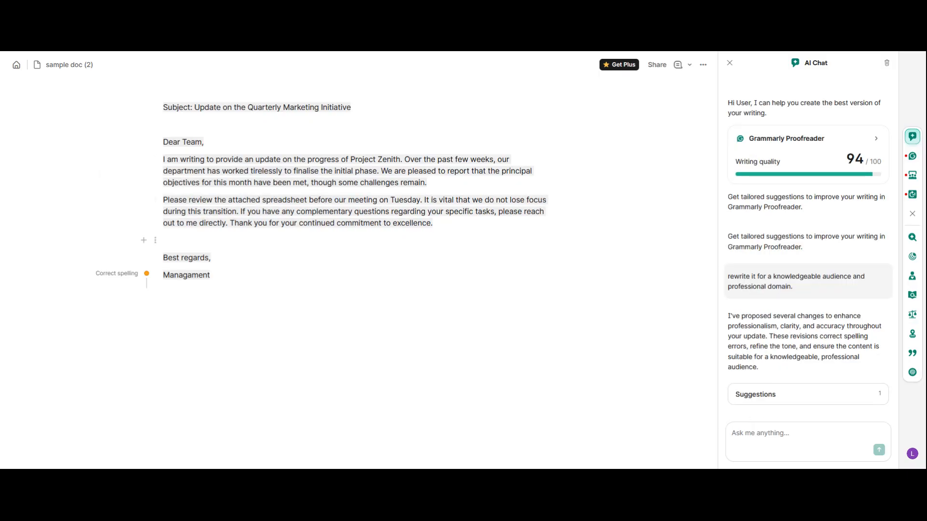